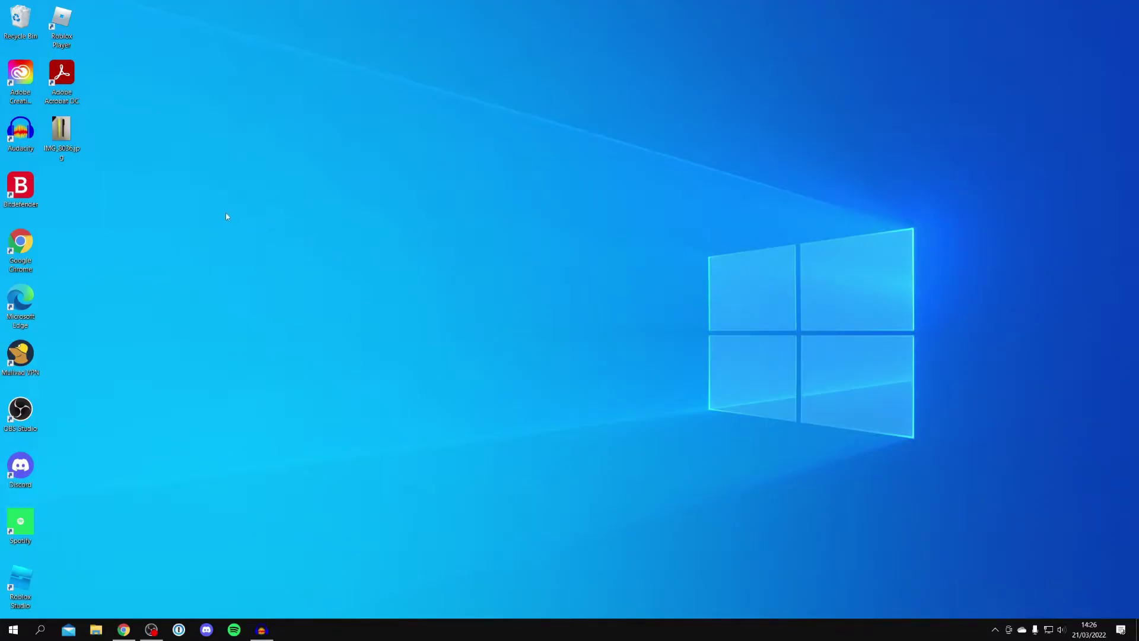
Step: Preview the pens photo, then search 'google docs' in Chrome
double_click(63, 139)
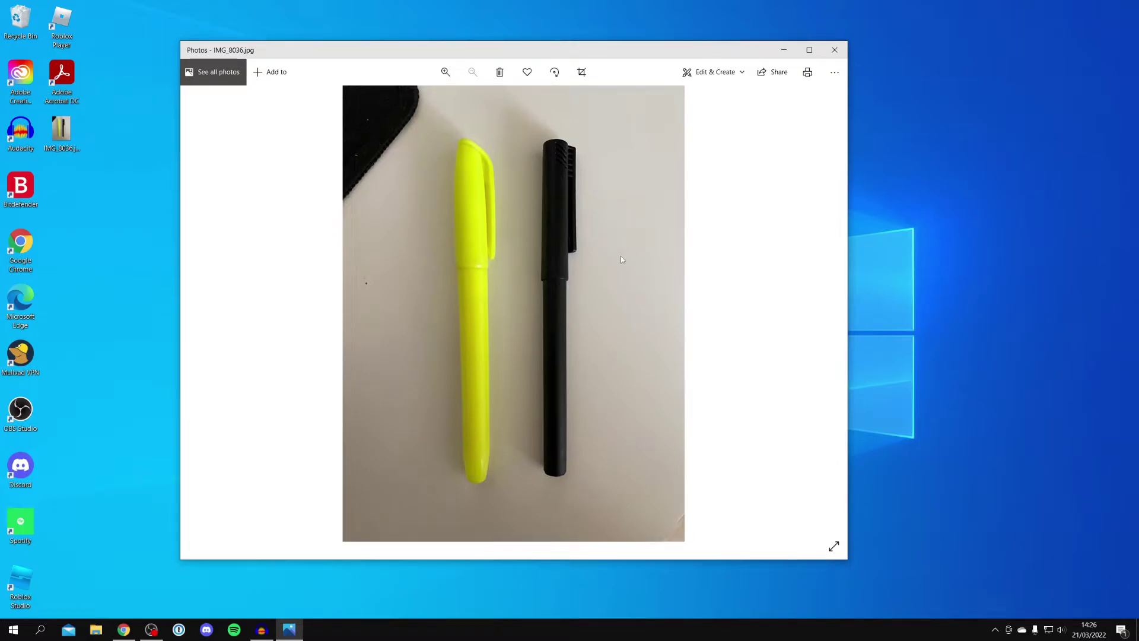
key("alt+F4")
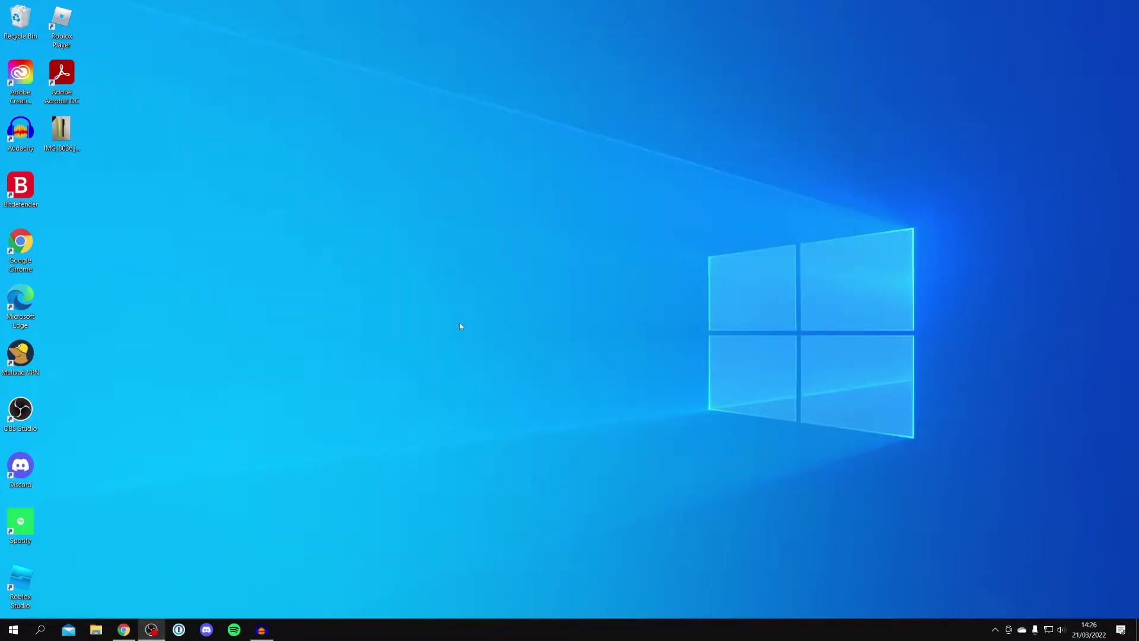
left_click(124, 630)
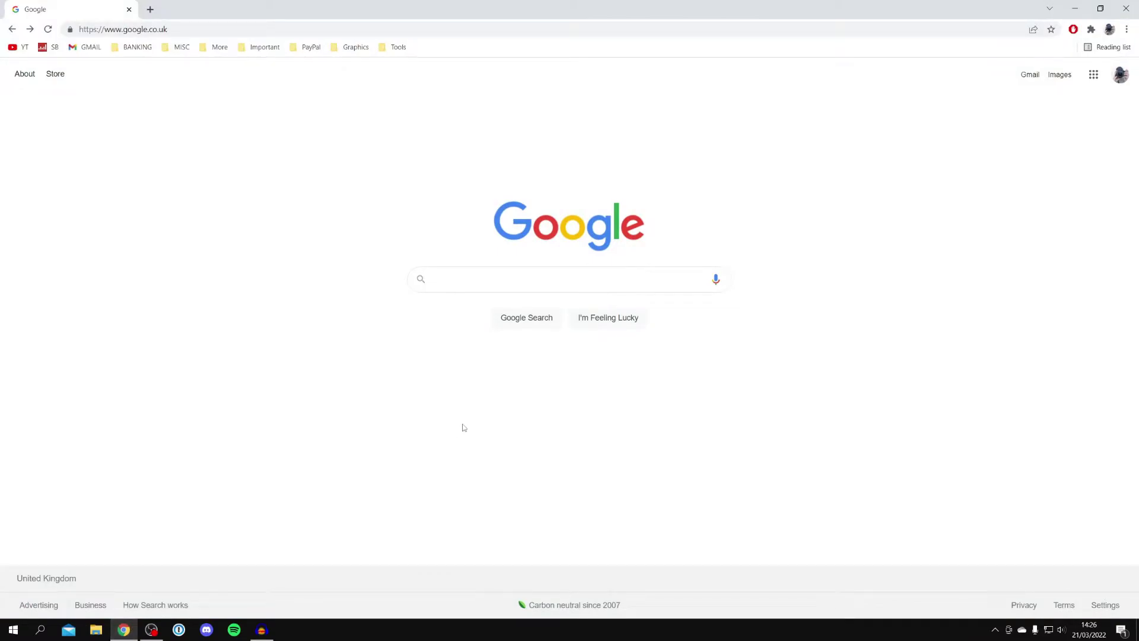
left_click(455, 284)
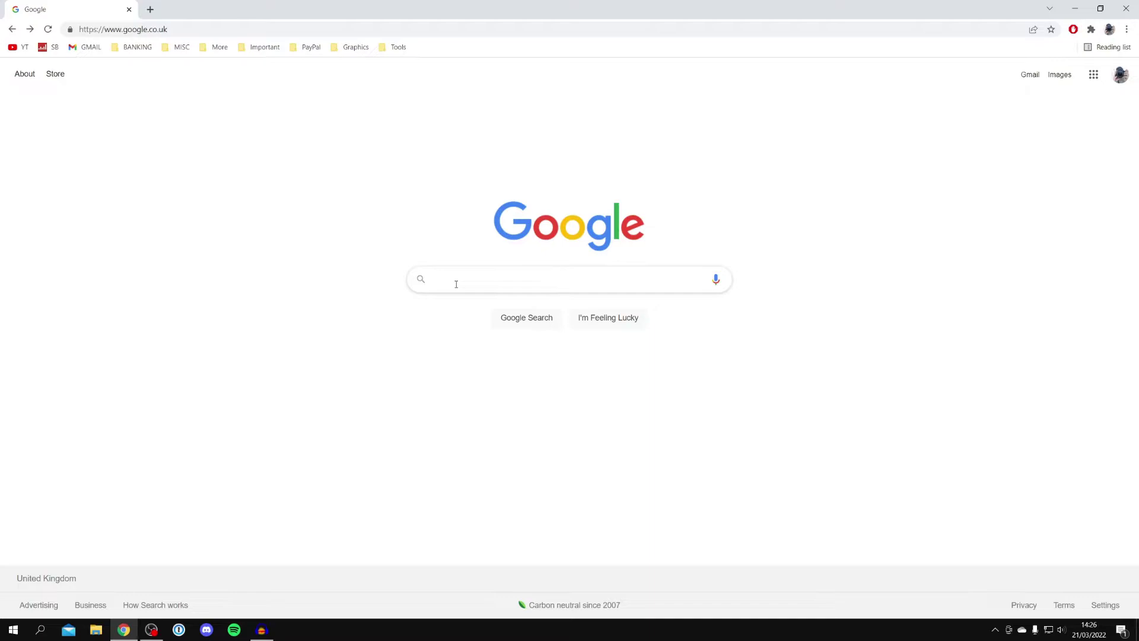
type("google do")
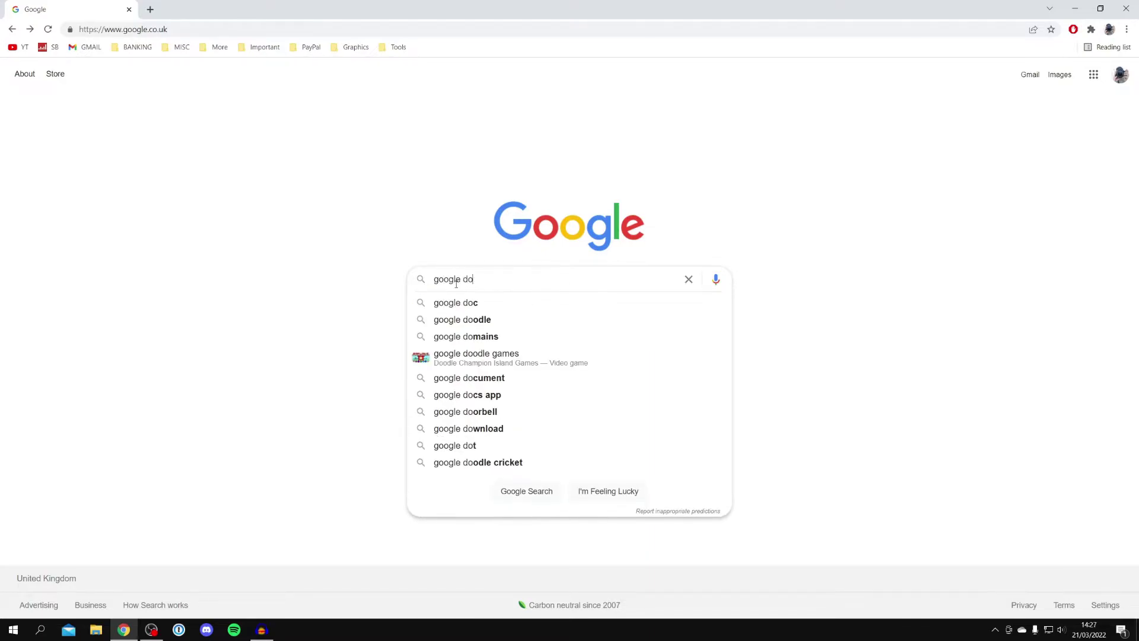
type("cs")
key("Return")
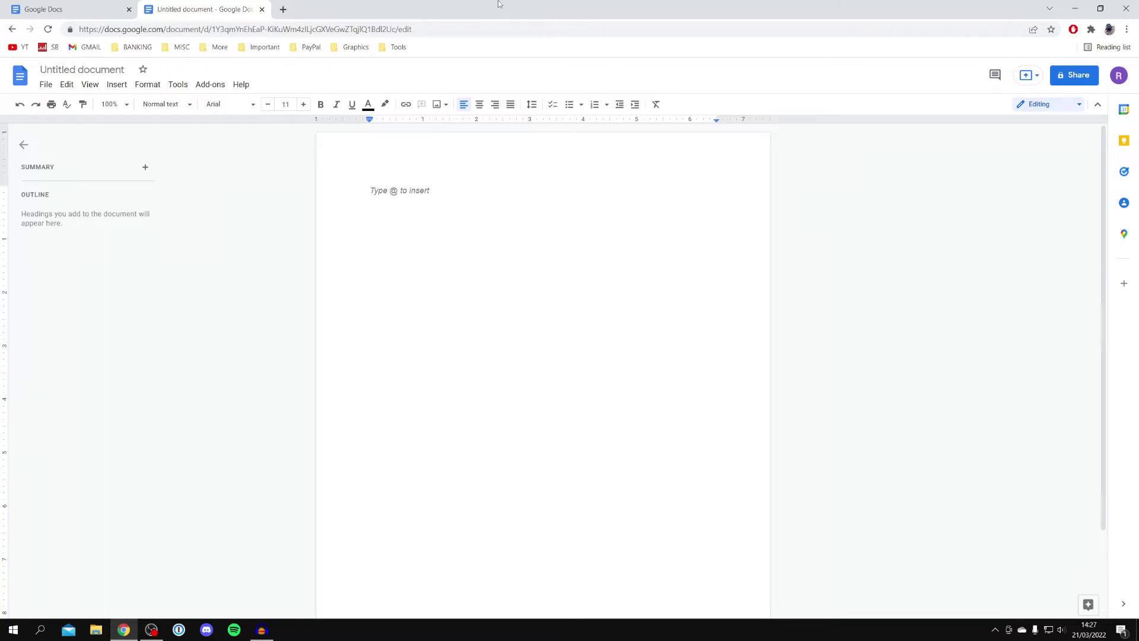
Step: Drag the pens photo from the desktop into the blank document
left_click_drag(534, 4, 662, 37)
left_click_drag(61, 132, 542, 267)
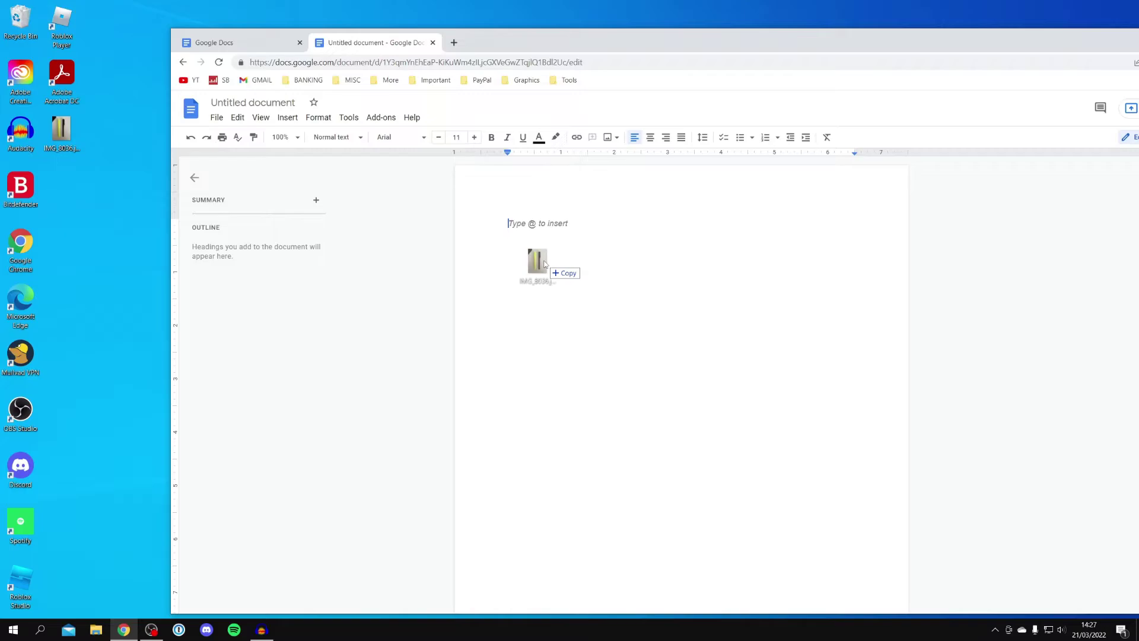
left_click_drag(541, 267, 542, 268)
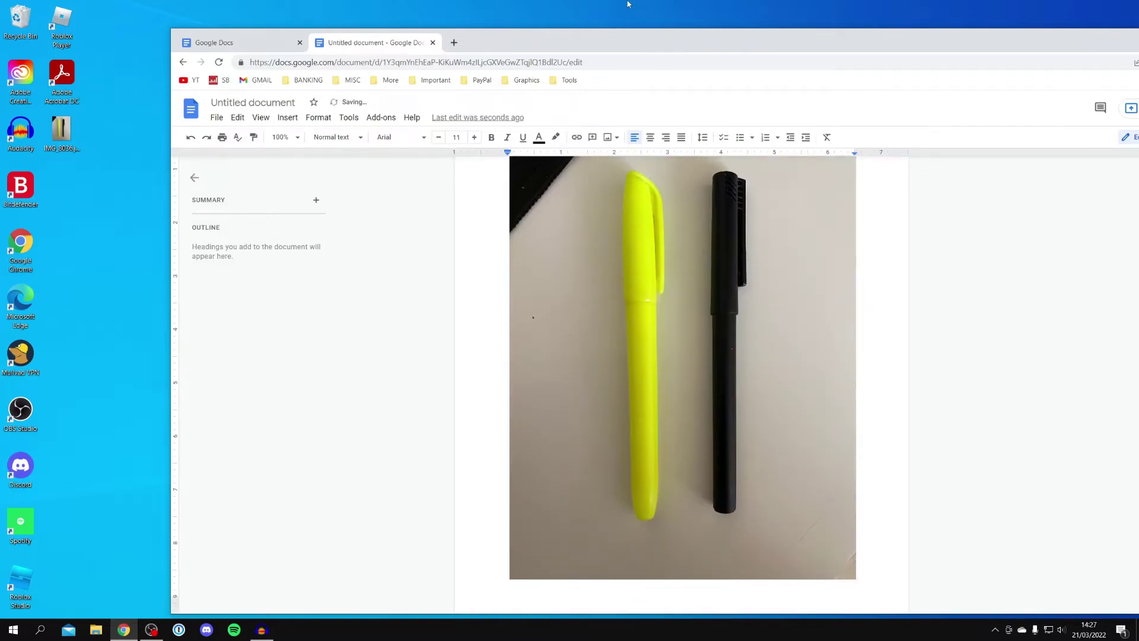
Step: Maximize the browser and enlarge the photo by dragging its corner handle
double_click(628, 47)
scroll(615, 250, "up", 1)
scroll(614, 250, "down", 1)
left_click(643, 491)
left_click_drag(717, 585, 739, 613)
scroll(623, 445, "down", 2)
scroll(589, 522, "up", 4)
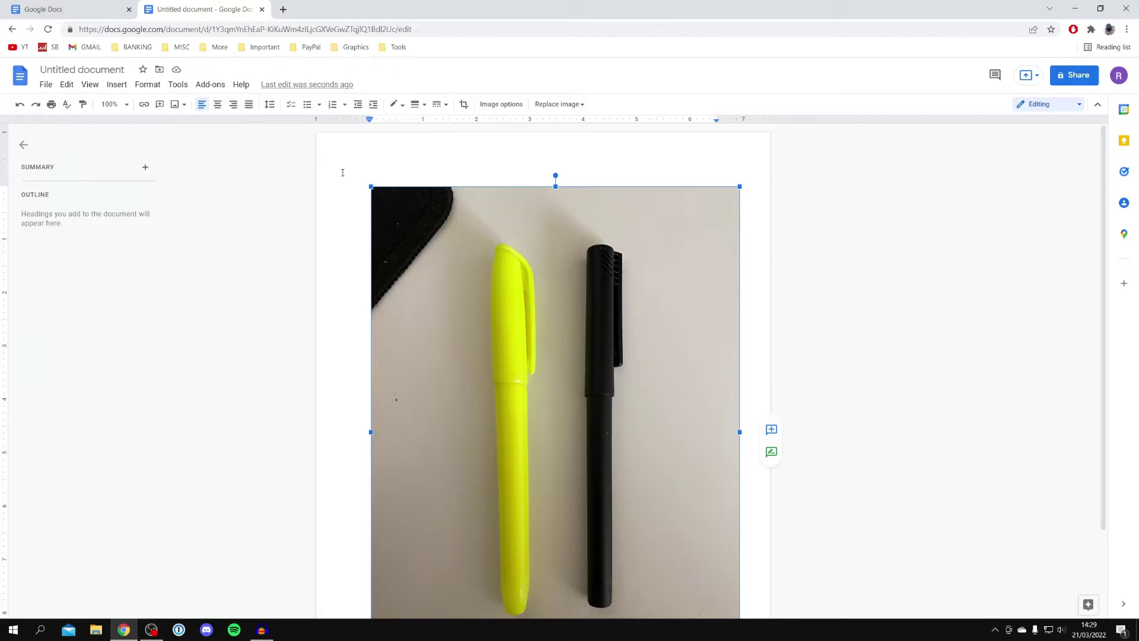
Step: Keep the original title, download as Microsoft Word (.docx), and open the file
left_click(65, 69)
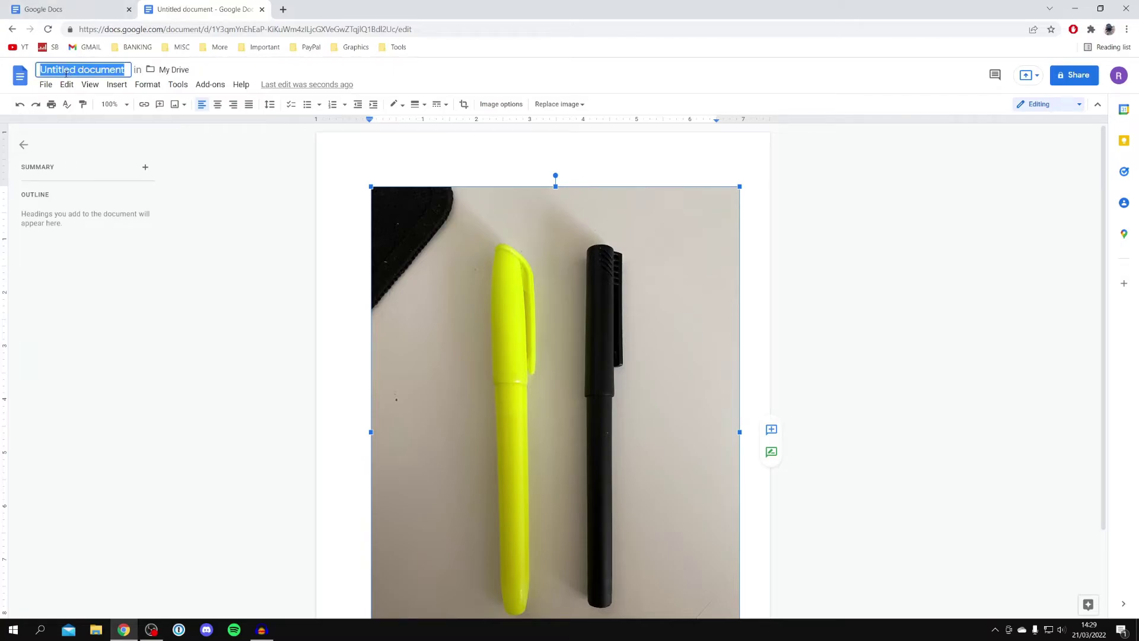
key("BackSpace")
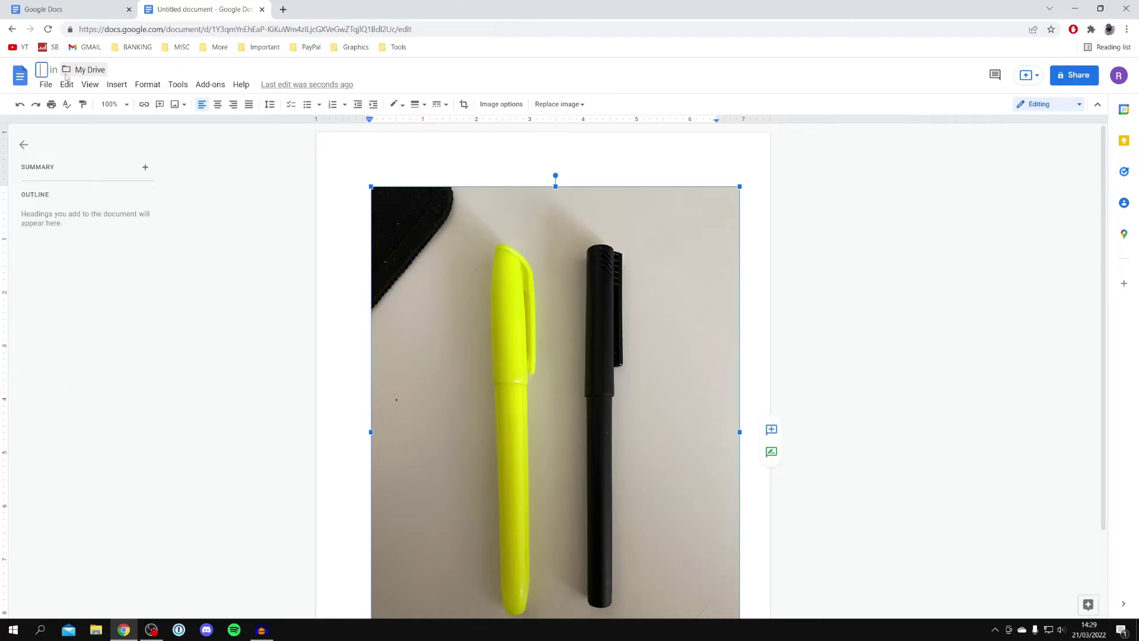
left_click(643, 434)
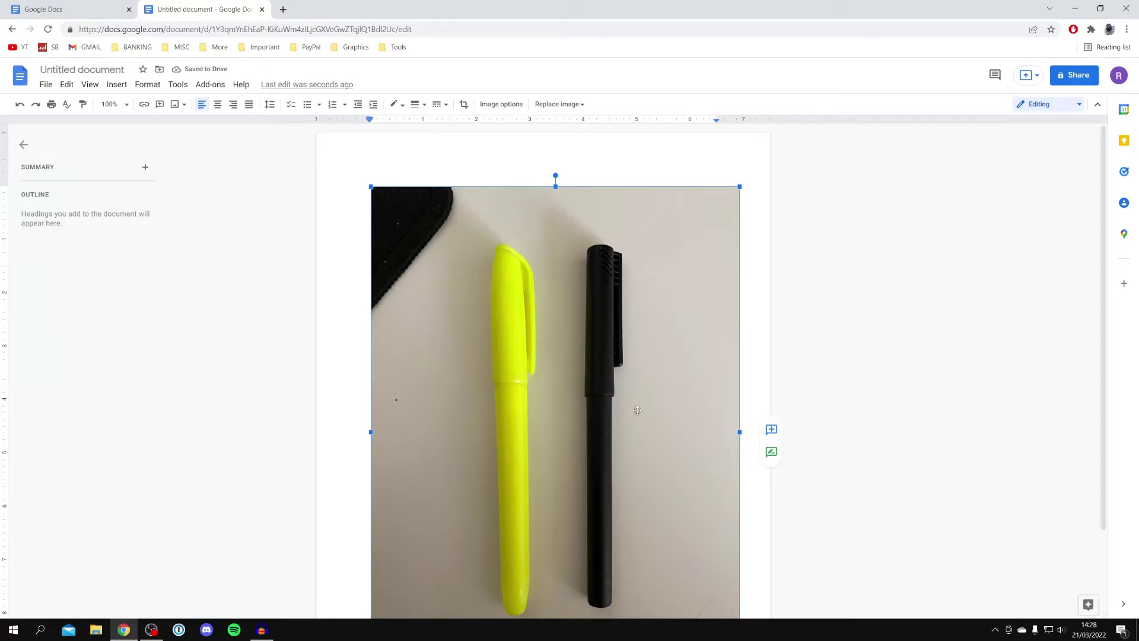
left_click(46, 84)
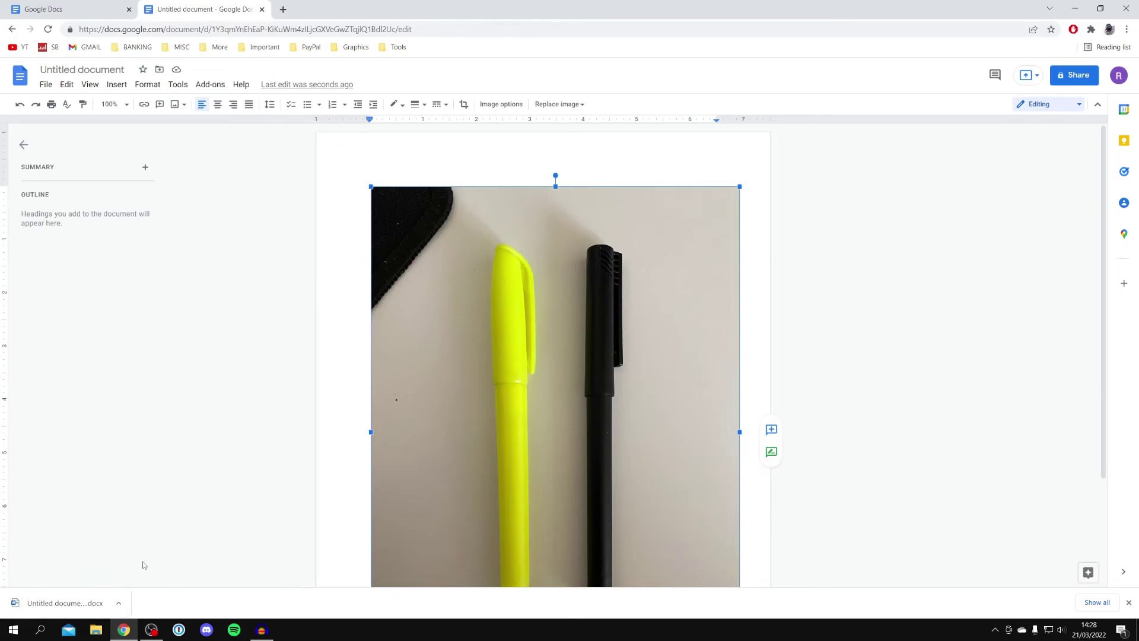
left_click(62, 604)
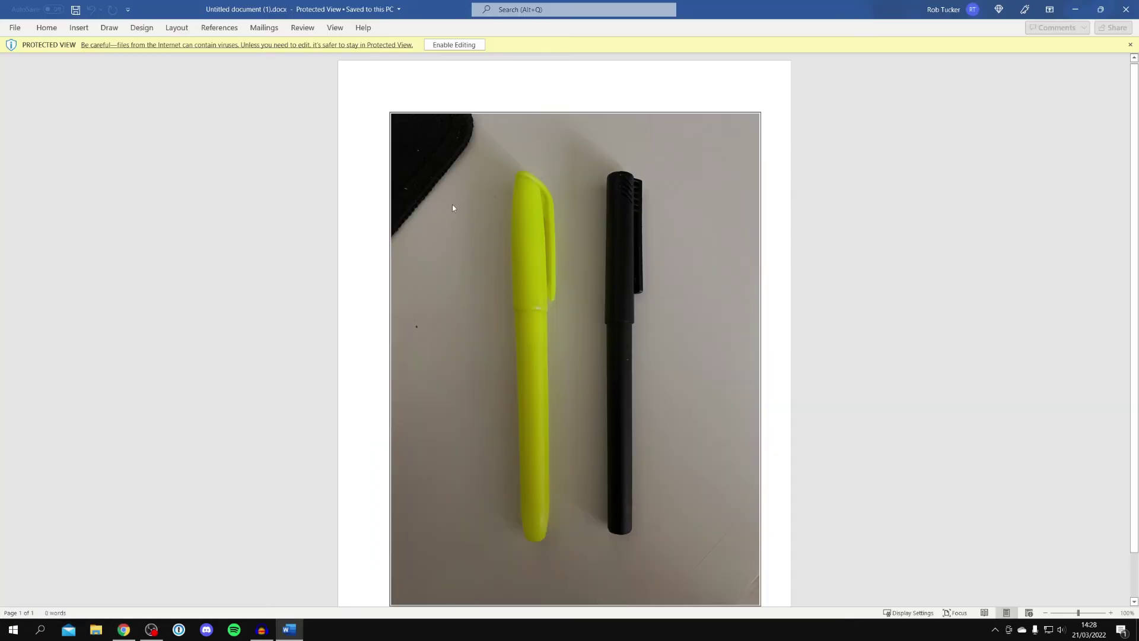
Step: Enable editing on the downloaded file, then close the document and Word
left_click(453, 45)
scroll(564, 433, "down", 2)
scroll(564, 433, "up", 1)
key("ctrl+w")
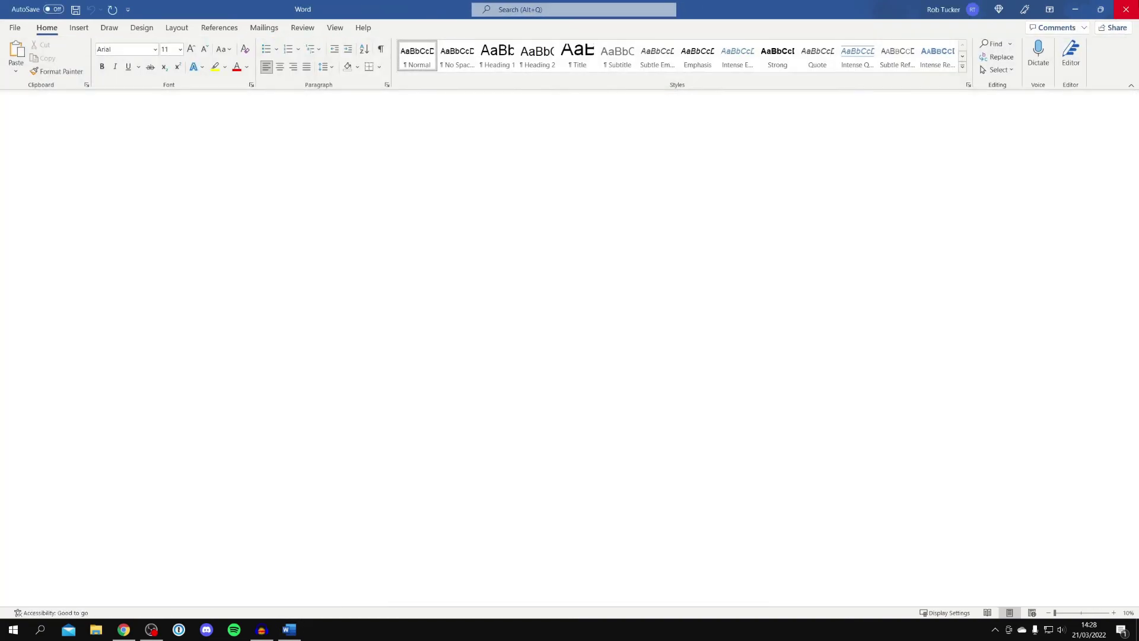
left_click(1125, 9)
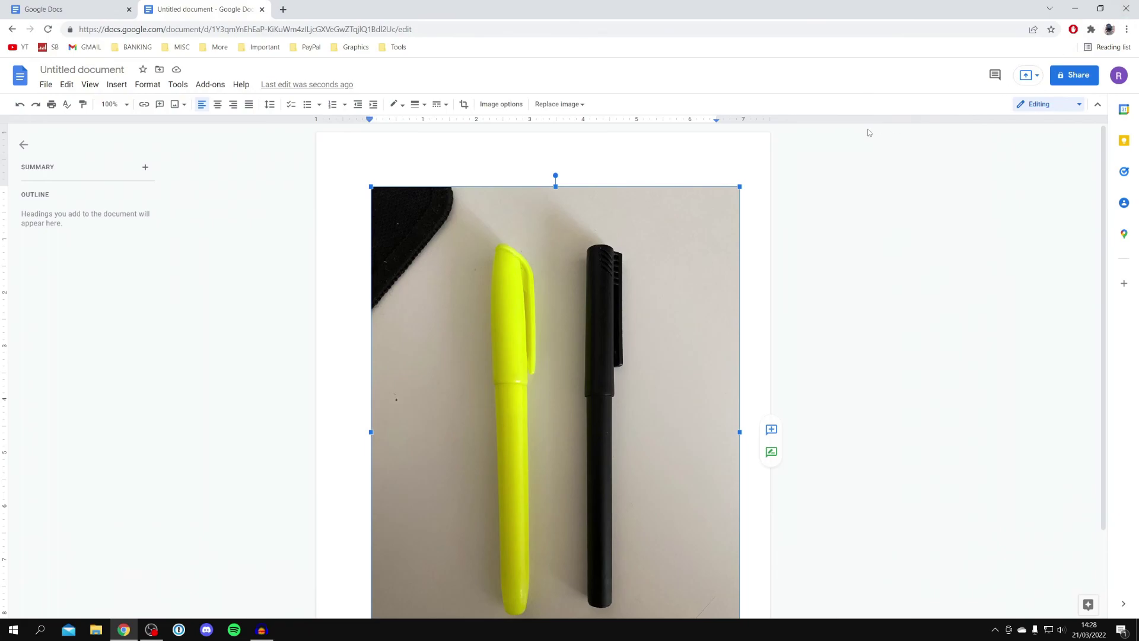